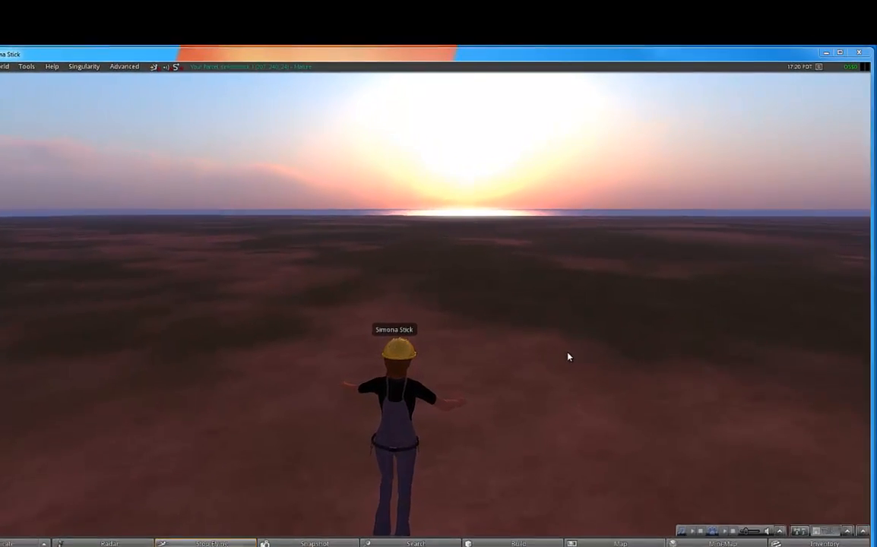
Open the parcel's land settings and stop other residents from editing the terrain.
right_click(537, 363)
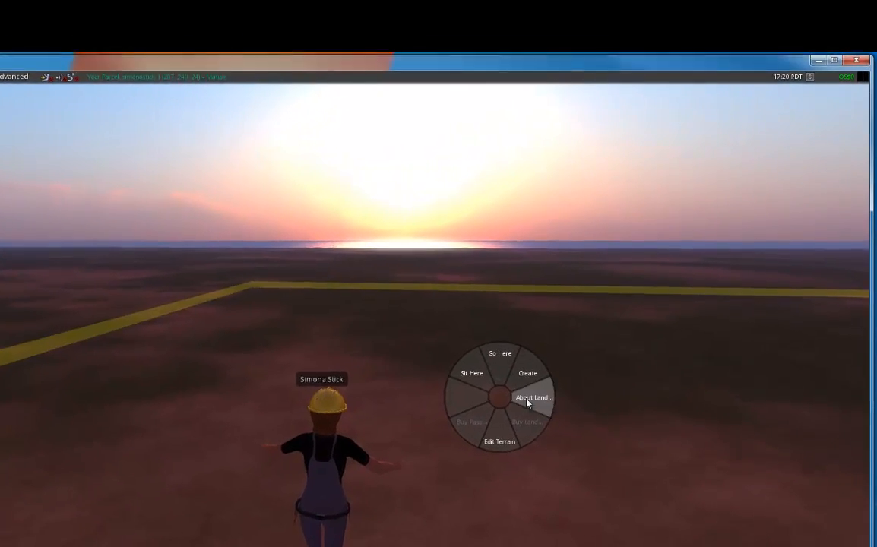
click(530, 402)
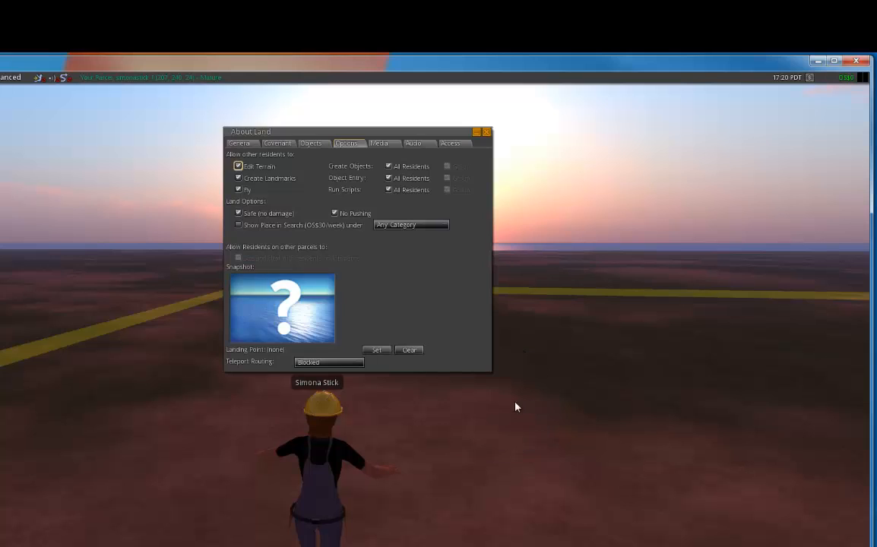
click(241, 145)
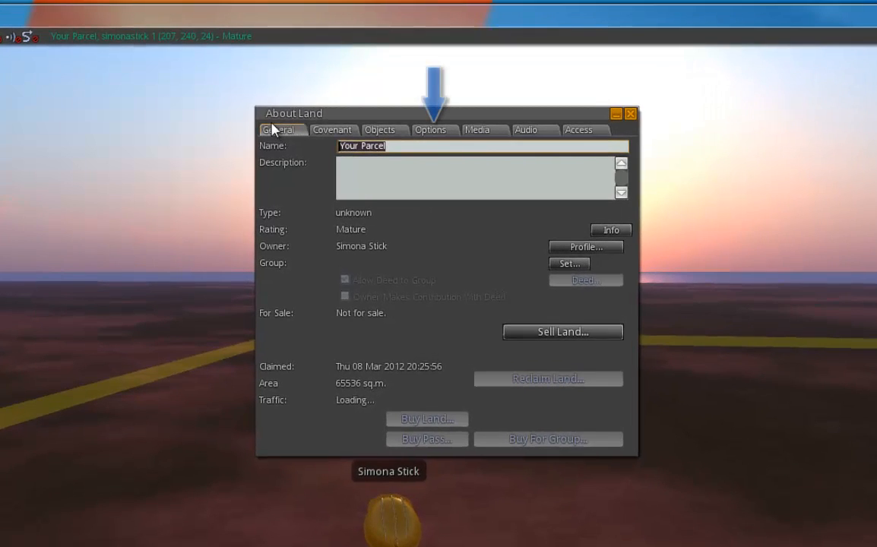
click(427, 134)
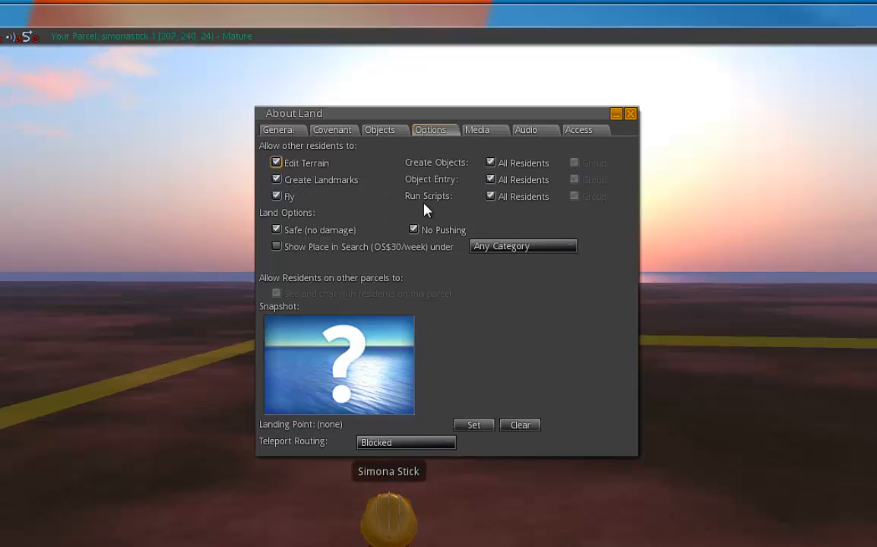
click(276, 180)
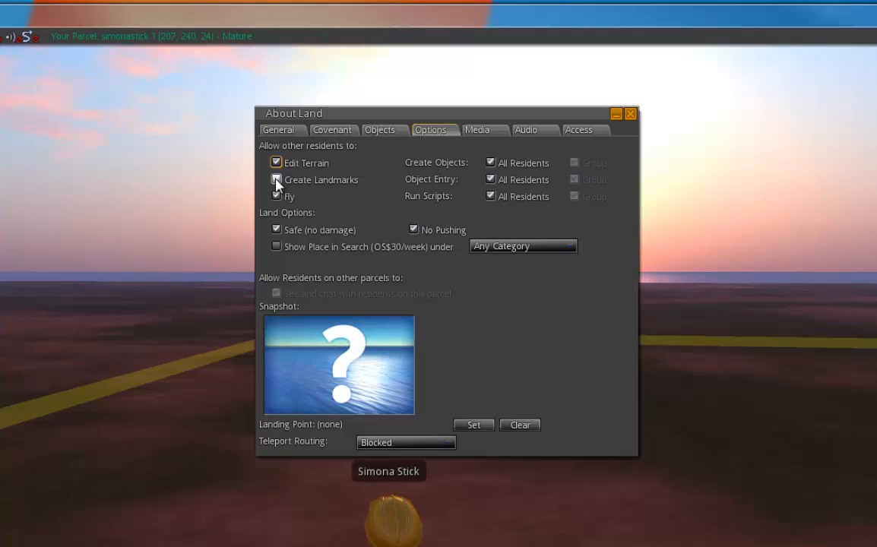
click(276, 180)
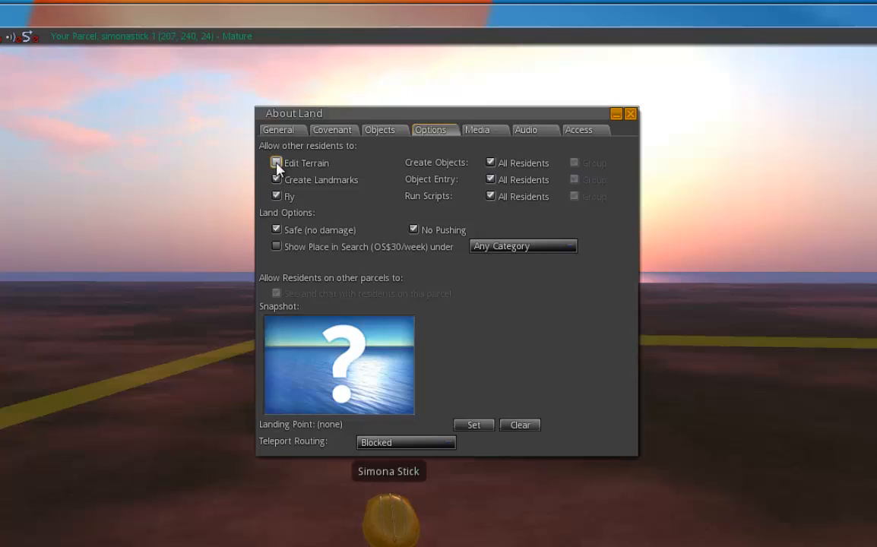
Disallow object creation and object entry for both all residents and the group, and close the land settings.
click(491, 163)
click(575, 162)
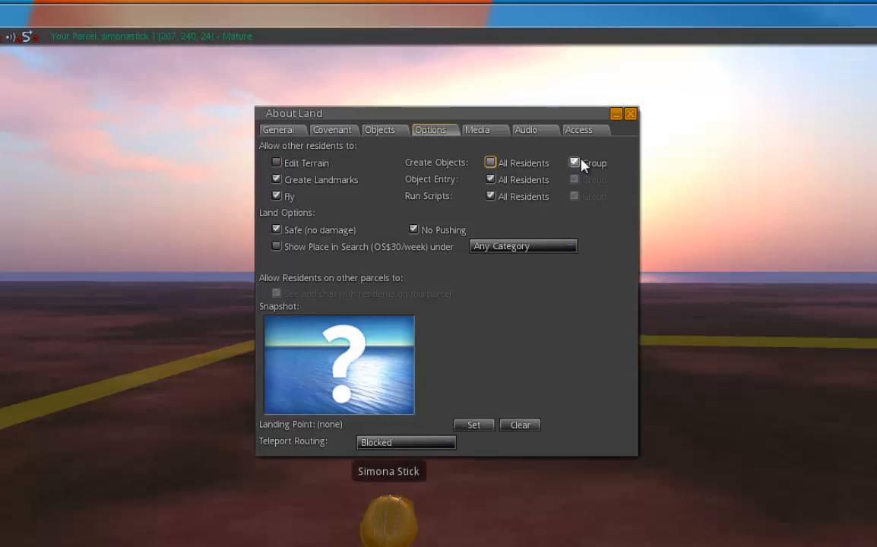
click(490, 179)
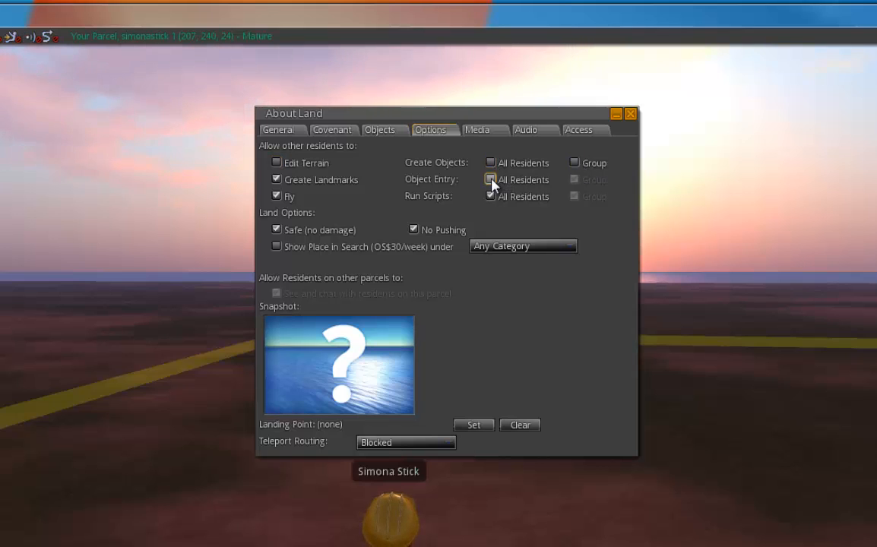
click(574, 179)
click(575, 180)
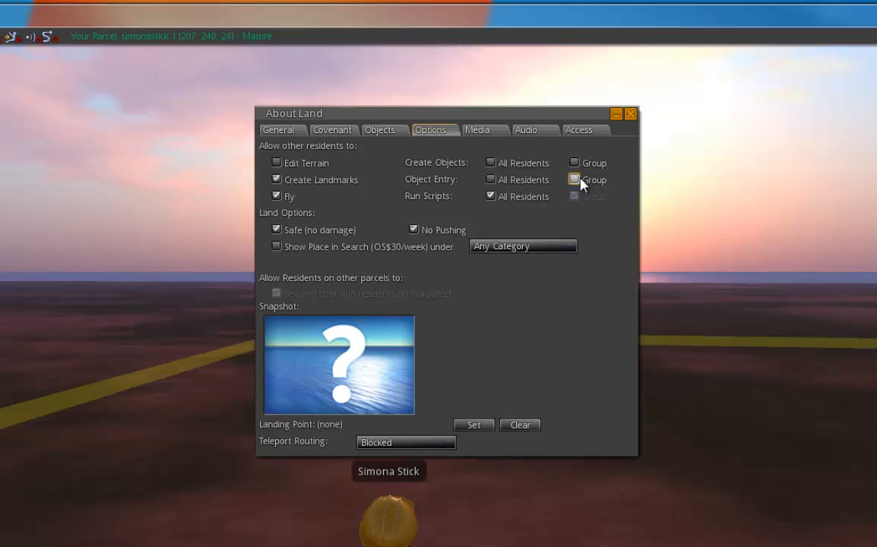
click(630, 115)
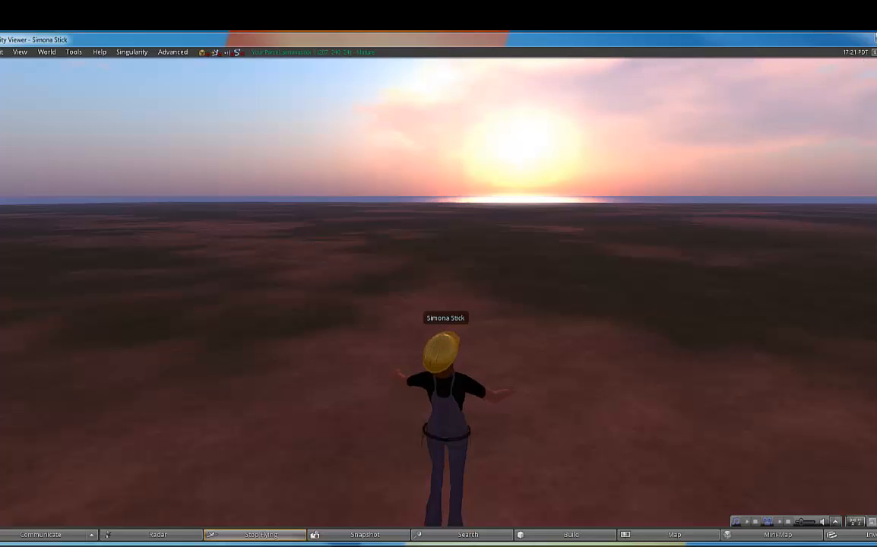
Quit the current avatar's session and log in to the virtual88 grid with the second saved avatar.
key(ctrl+q)
click(420, 308)
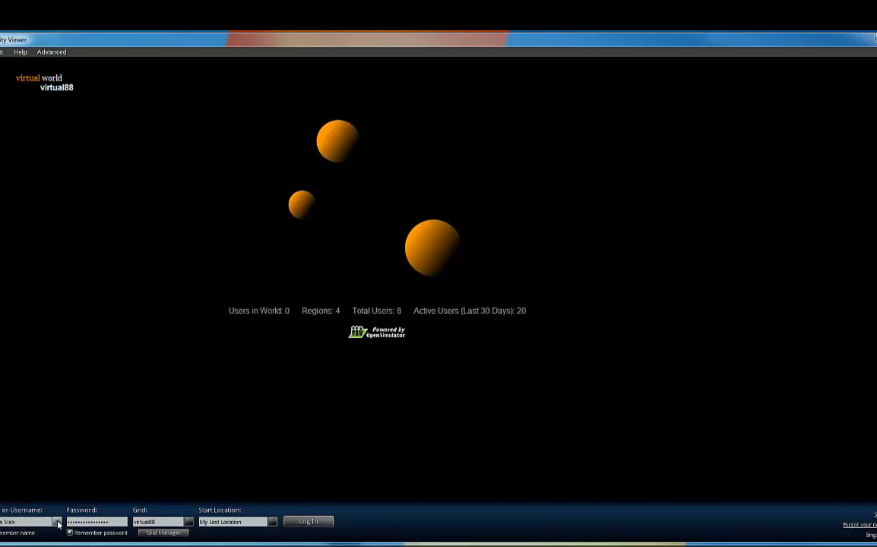
click(57, 522)
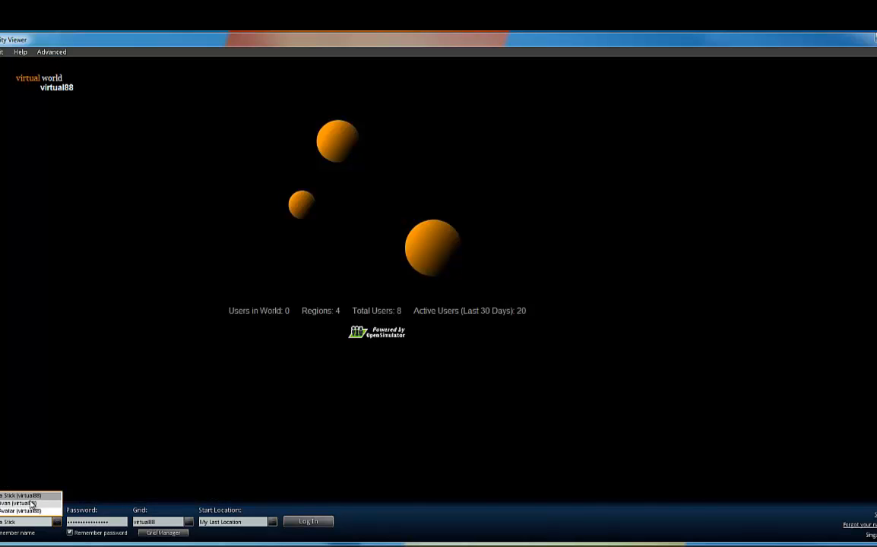
click(32, 504)
click(301, 524)
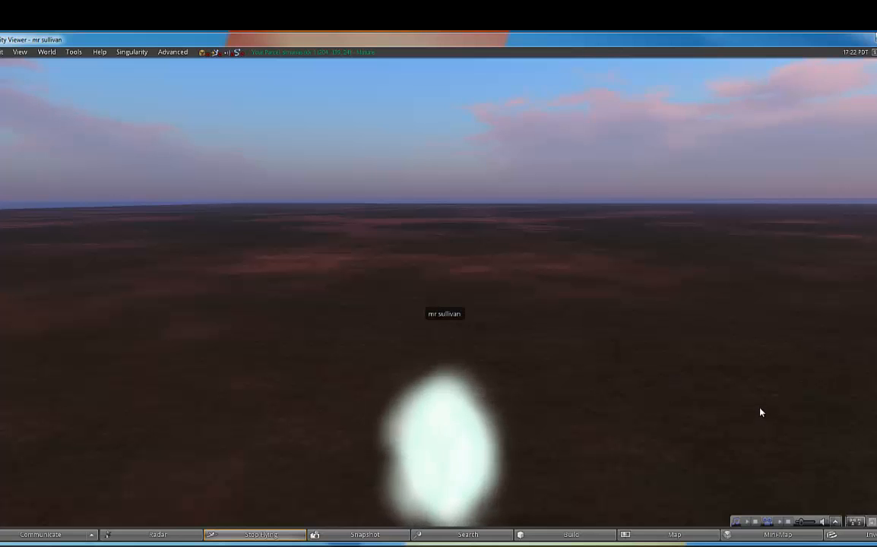
Examine the parcel's general information and resident permission options as the second avatar, and close the land settings.
right_click(583, 374)
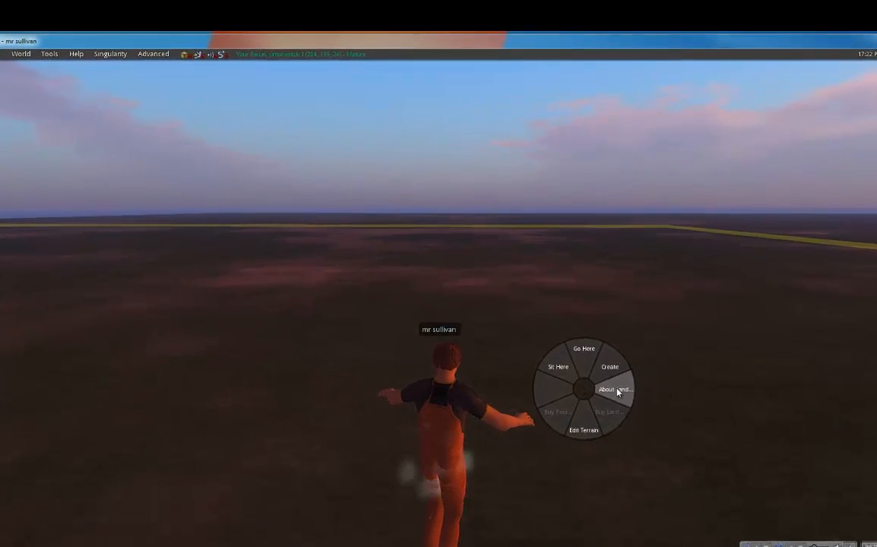
click(597, 371)
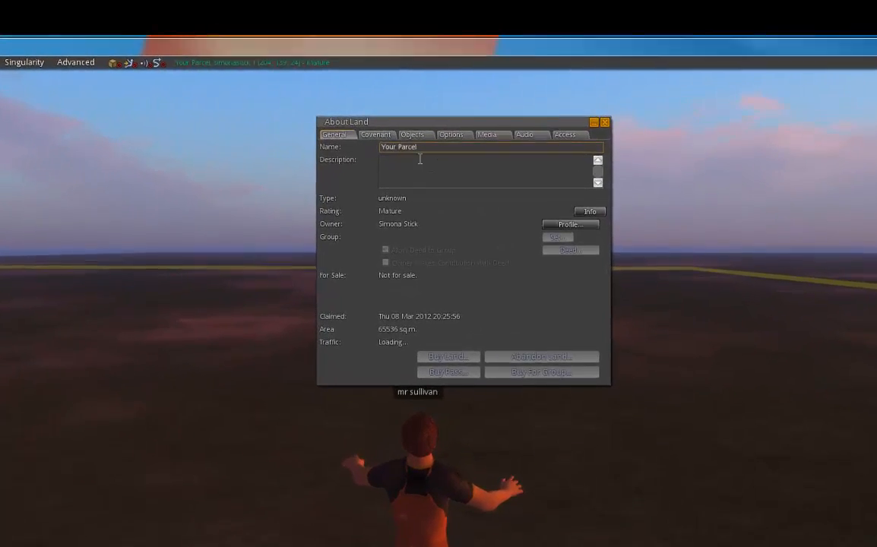
click(443, 145)
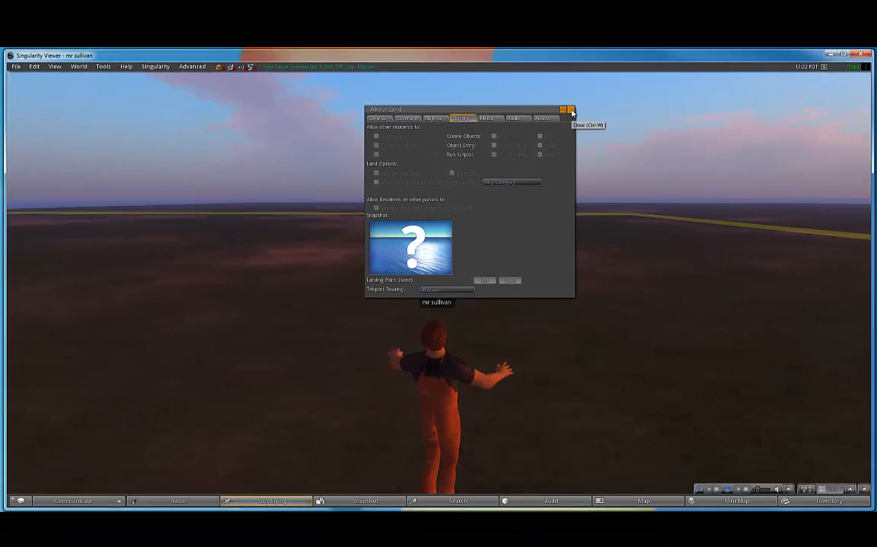
click(571, 110)
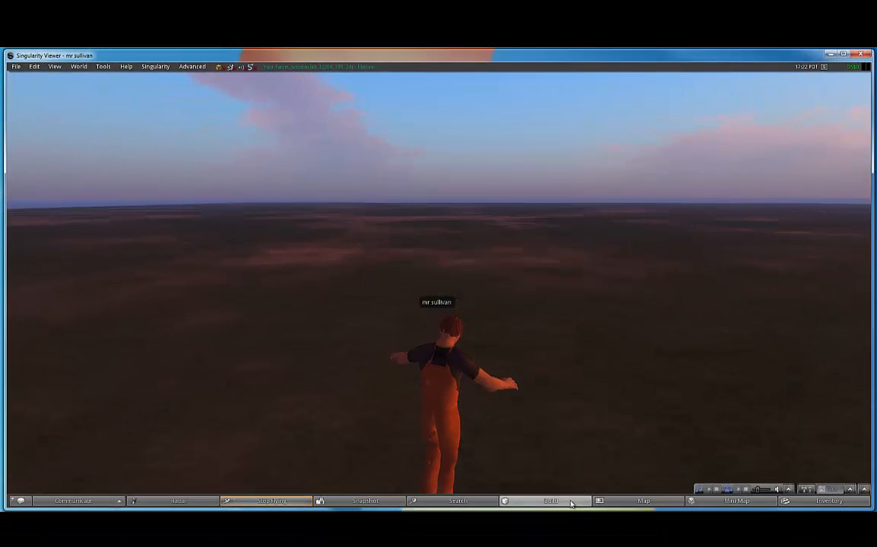
Try to build a new object on the parcel's ground and to raise the terrain near the avatar, and close the editing tools.
click(550, 500)
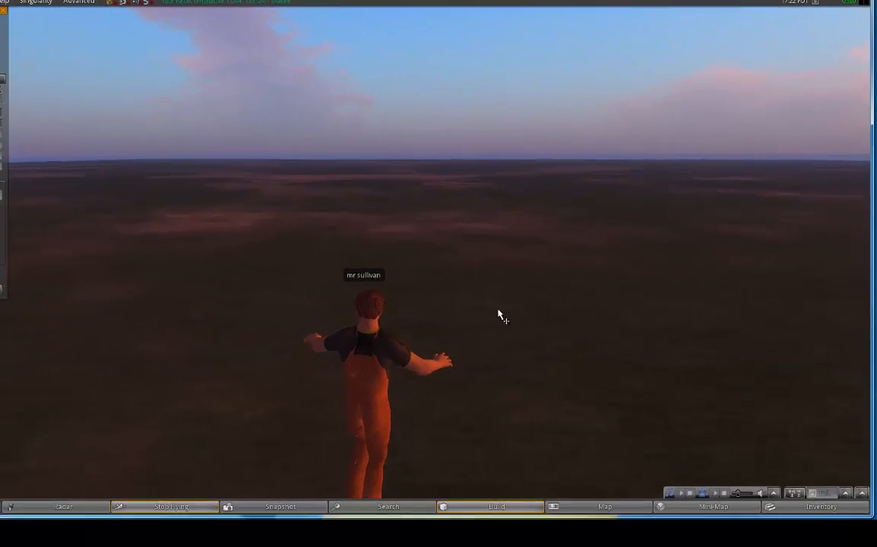
click(540, 331)
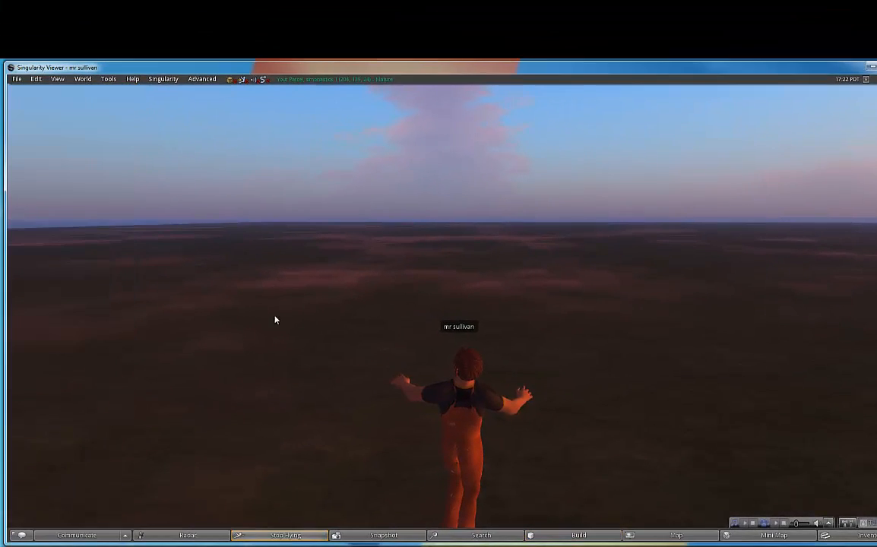
right_click(600, 417)
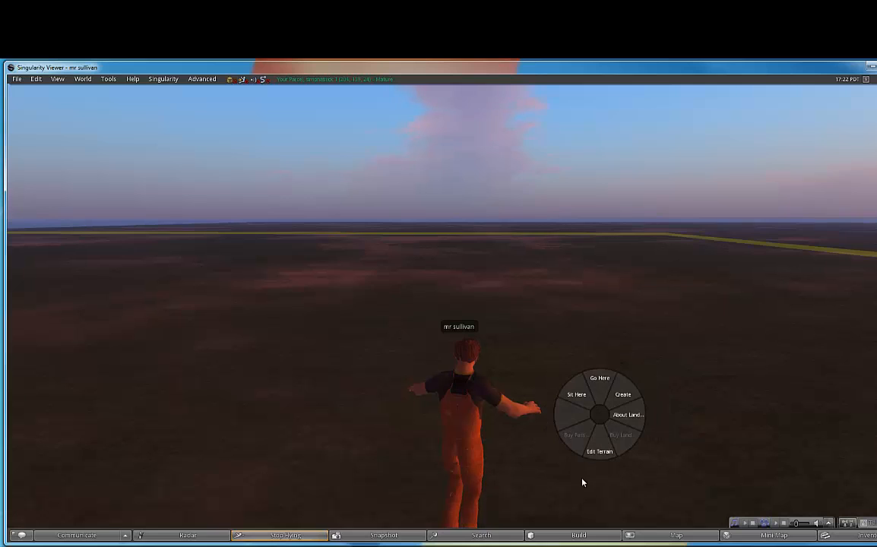
click(599, 453)
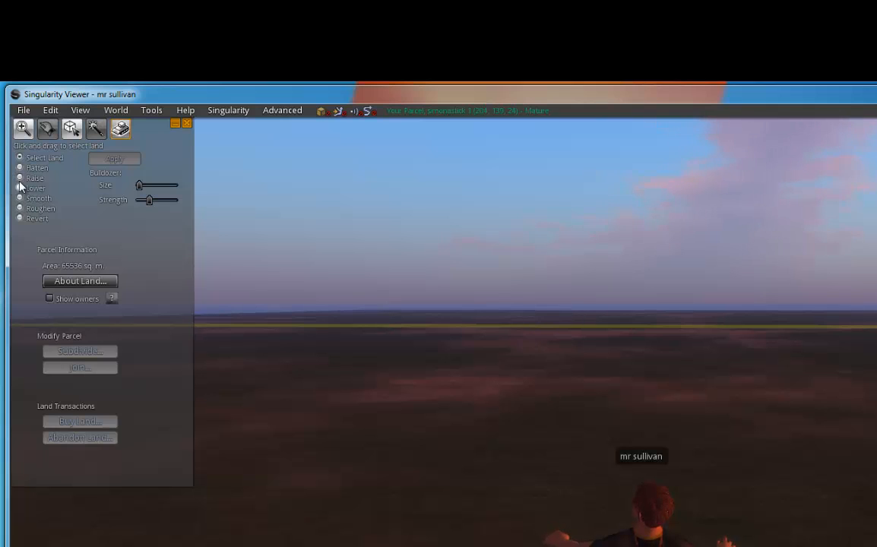
click(19, 174)
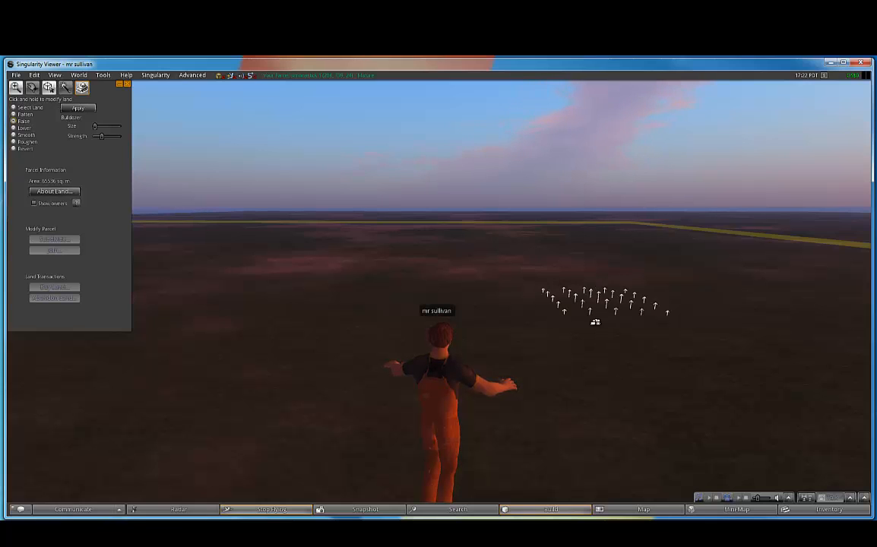
mouse_move(601, 342)
mouse_down()
mouse_move(606, 307)
mouse_move(616, 335)
mouse_move(548, 292)
mouse_move(586, 322)
mouse_up()
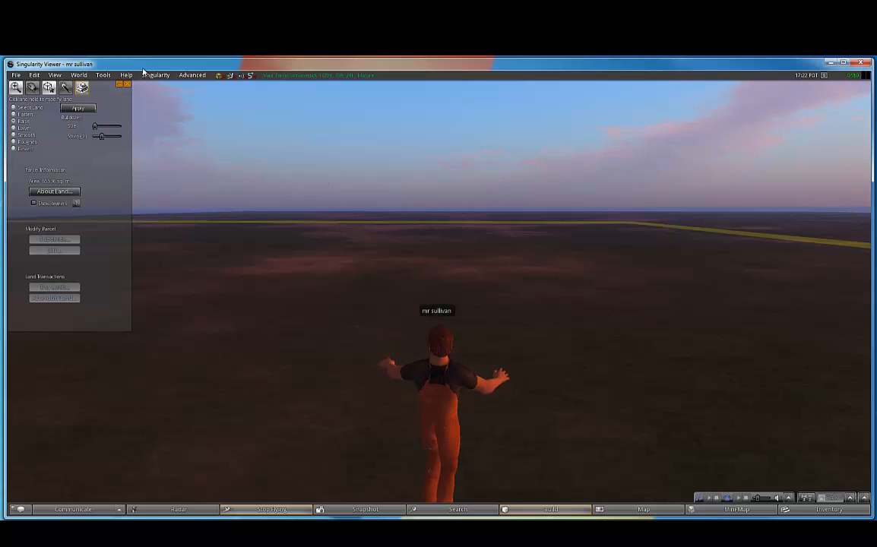
click(127, 84)
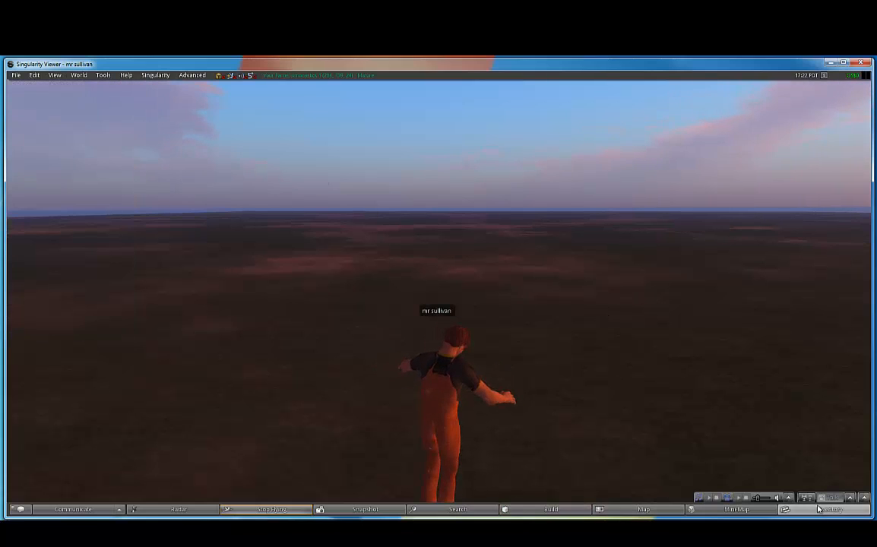
Try to place the Primitive object from the inventory's Objects folder on the ground beside the avatar.
key(ctrl+i)
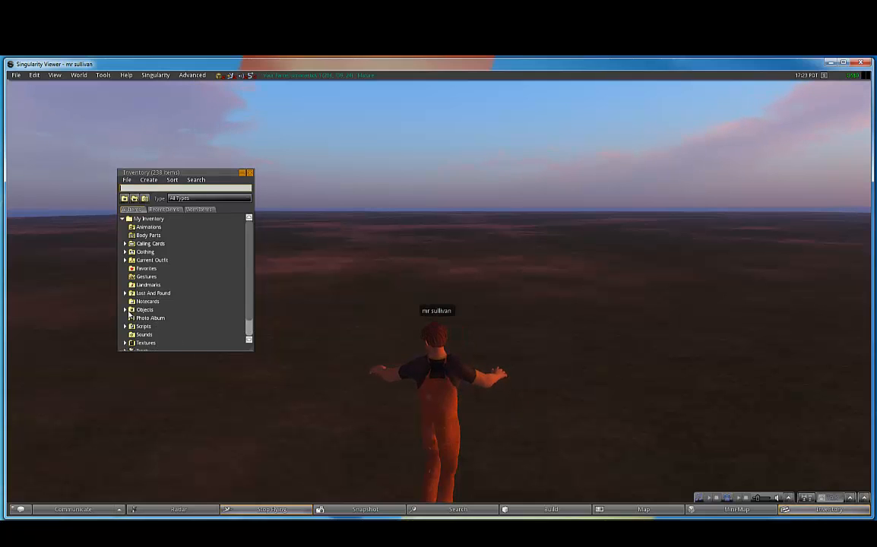
click(125, 310)
click(147, 319)
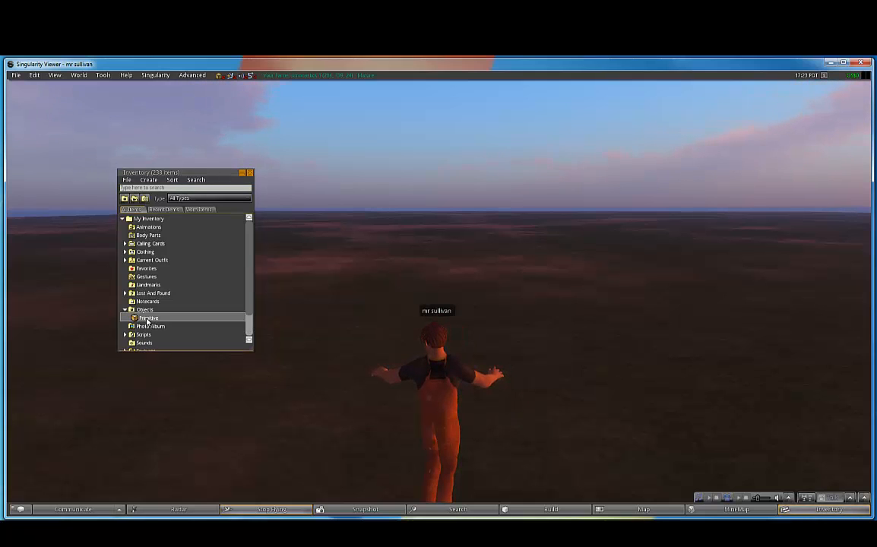
drag(520, 313, 577, 331)
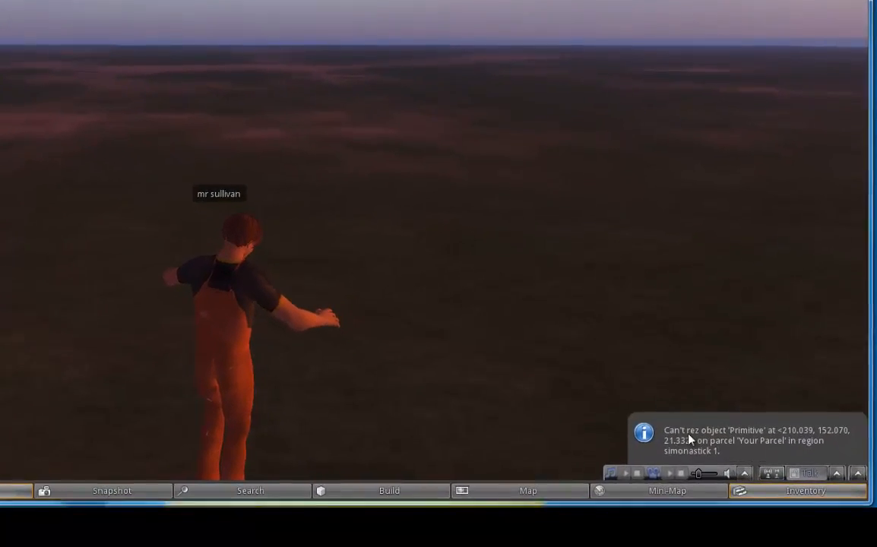